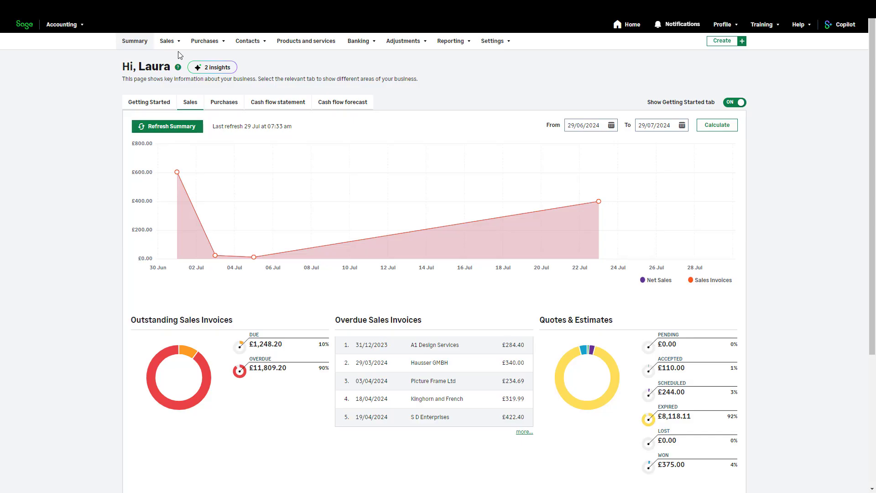
Open the £780.00 Concept Stationery Supplies (CON001) invoice from the Purchase Invoices list.
{"action": "left_click", "coordinate": [206, 41]}
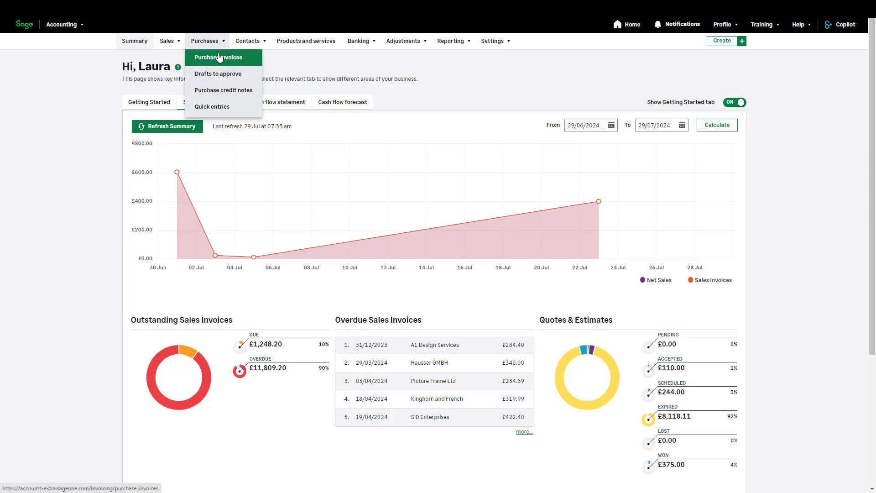
{"action": "left_click", "coordinate": [219, 57]}
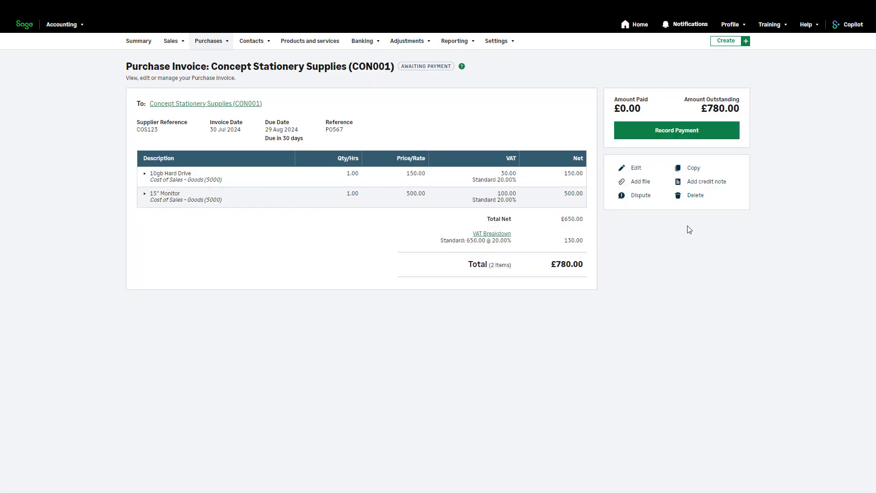
Add a credit note to the invoice dated 29/07/2024, with the 10gb Hard Drive price at 100.00.
{"action": "left_click", "coordinate": [722, 188]}
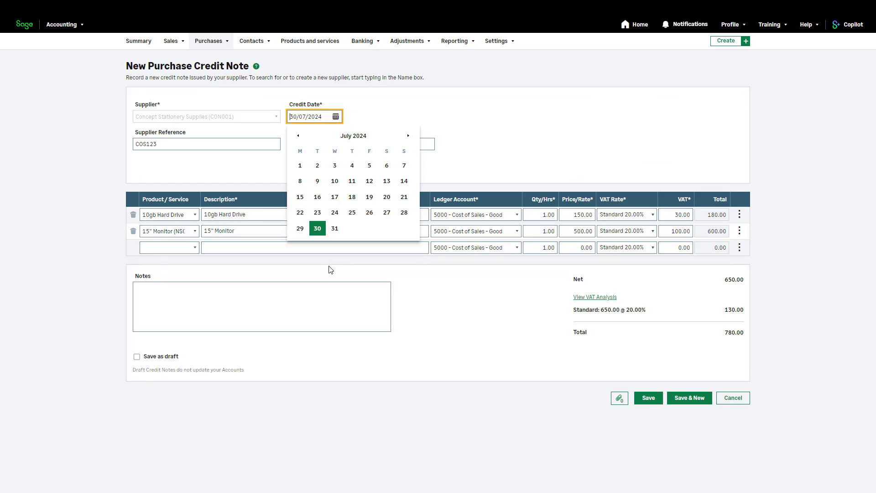
{"action": "left_click", "coordinate": [299, 229]}
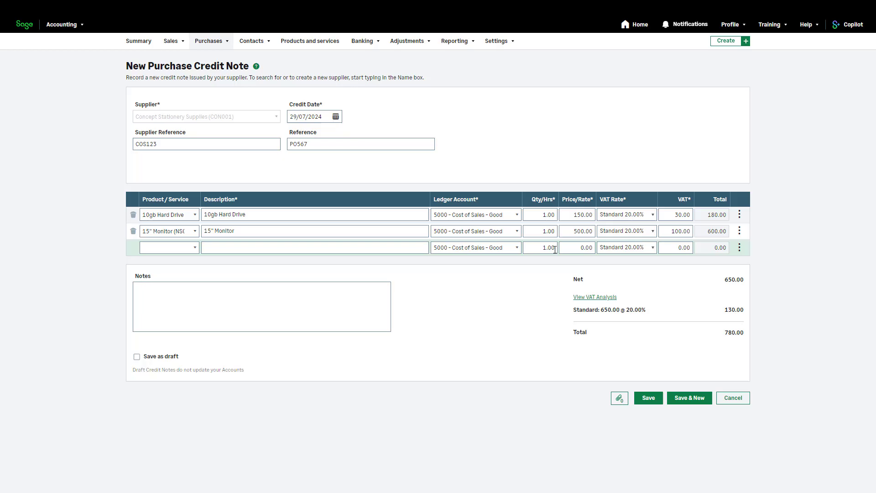
{"action": "left_click", "coordinate": [571, 217]}
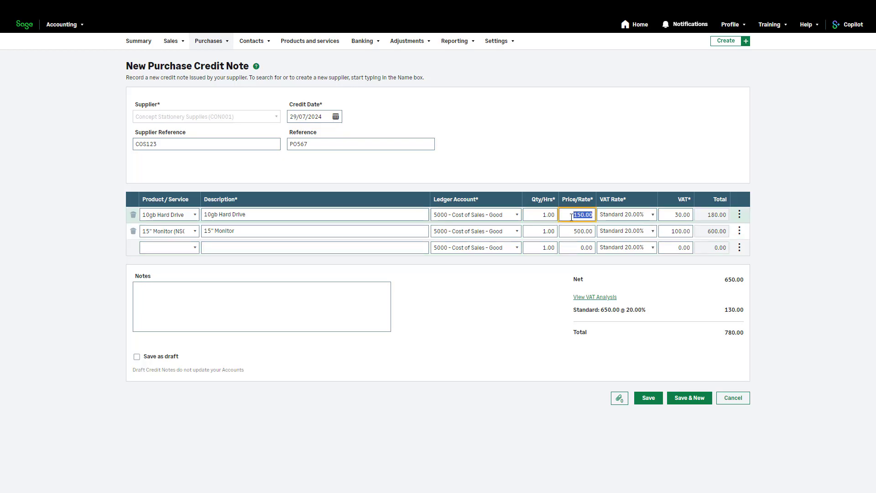
{"action": "type", "text": "100"}
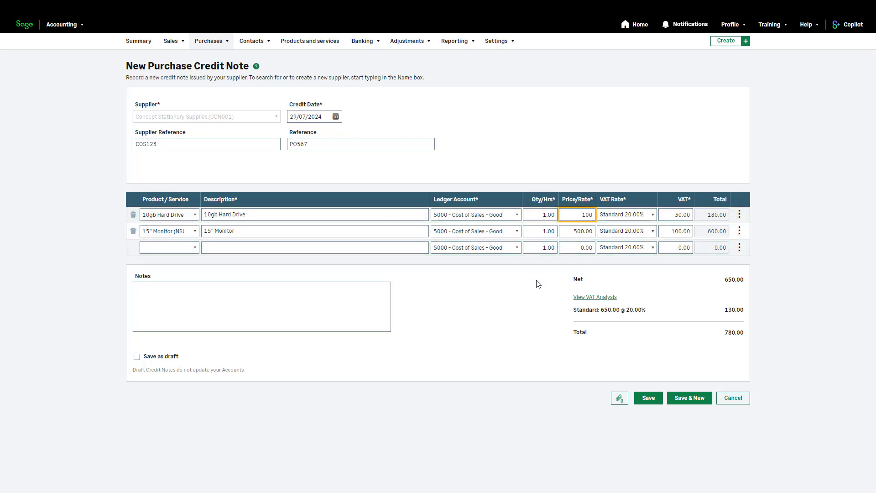
{"action": "left_click", "coordinate": [530, 289]}
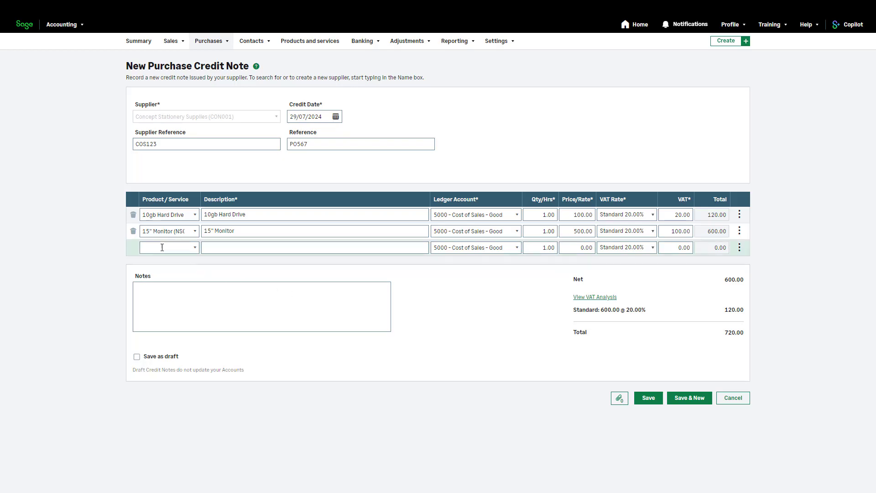
Delete the 15" Monitor row and empty row 1's Product/Service, keeping its 100.00 description.
{"action": "left_click", "coordinate": [133, 232]}
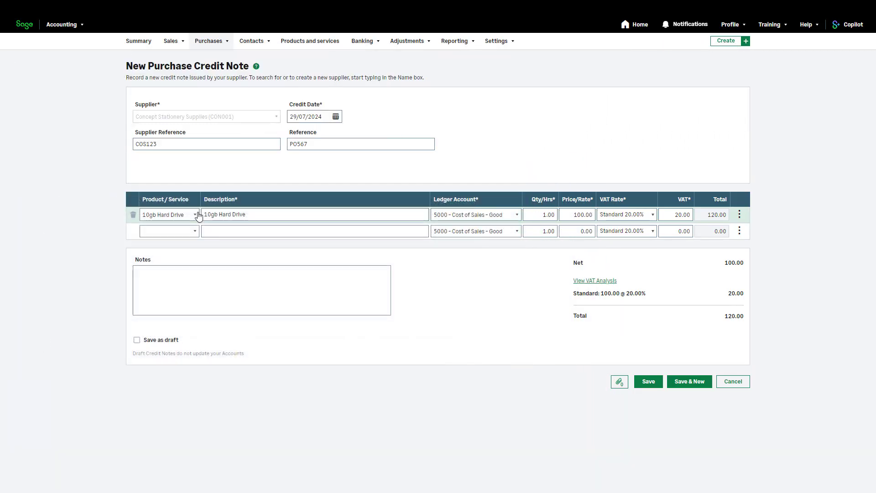
{"action": "left_click", "coordinate": [198, 216]}
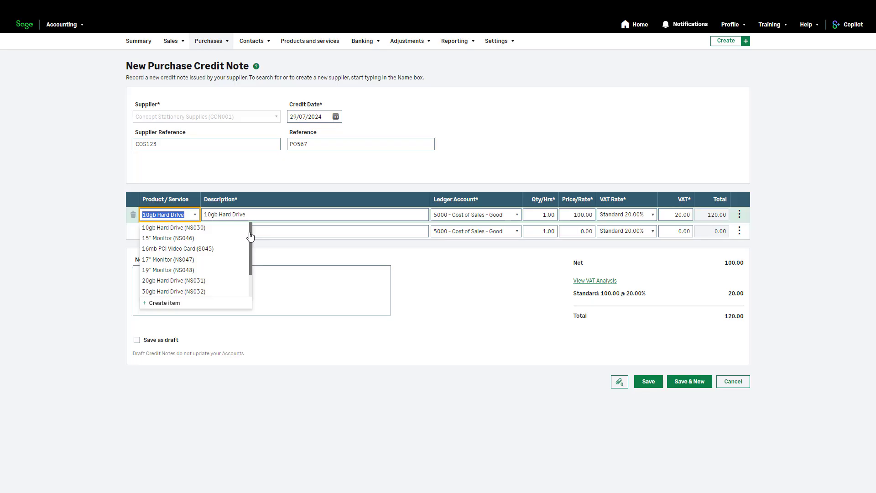
{"action": "key", "text": "BackSpace"}
{"action": "left_click", "coordinate": [90, 251]}
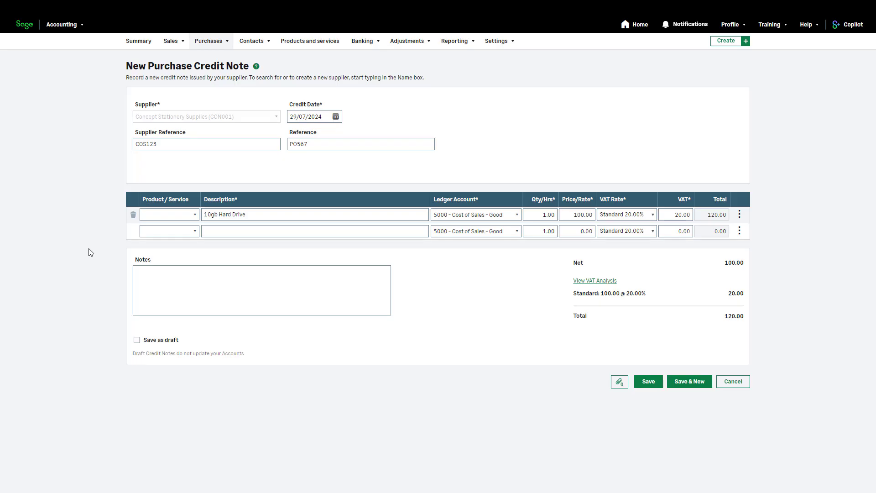
Add the note 'Partial credit note' and tick Save as draft, leaving cost centres unchanged.
{"action": "left_click", "coordinate": [739, 215]}
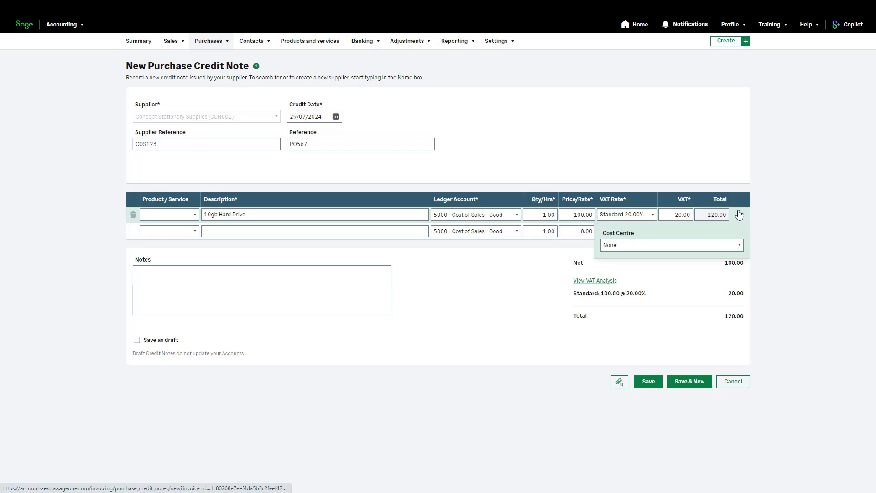
{"action": "left_click", "coordinate": [739, 245]}
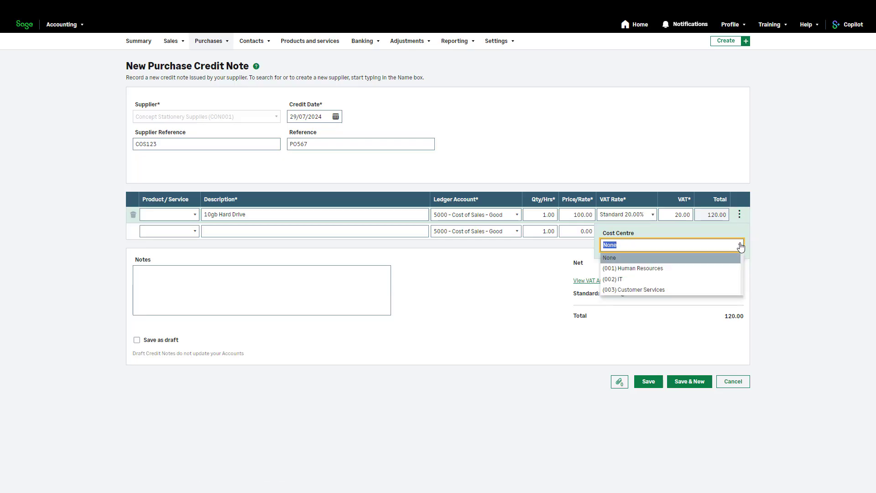
{"action": "left_click", "coordinate": [779, 268]}
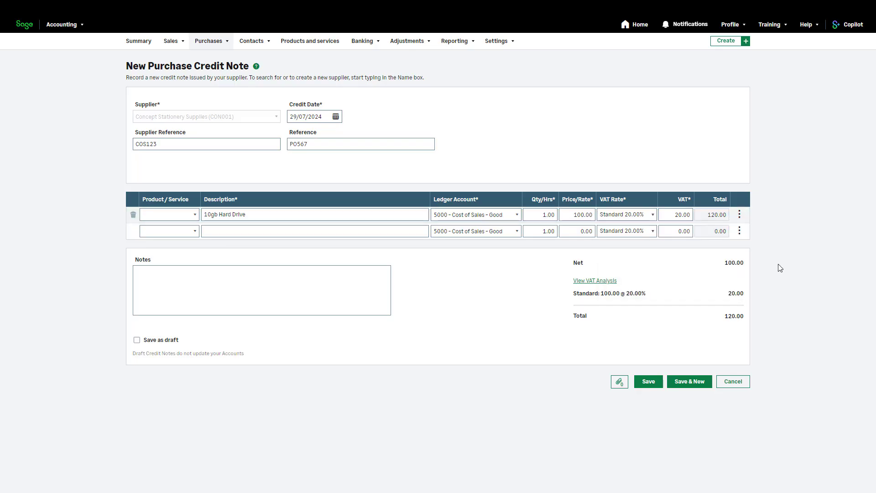
{"action": "left_click", "coordinate": [354, 286]}
{"action": "type", "text": "Par"}
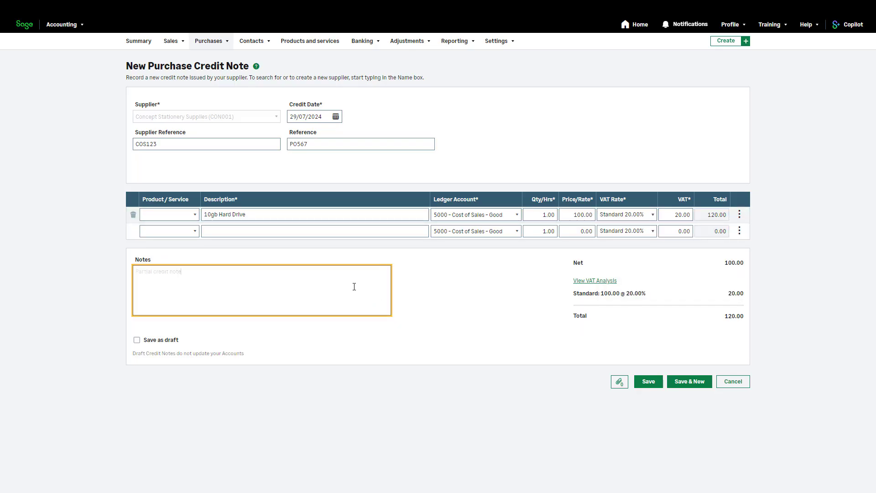
{"action": "key", "text": "Tab"}
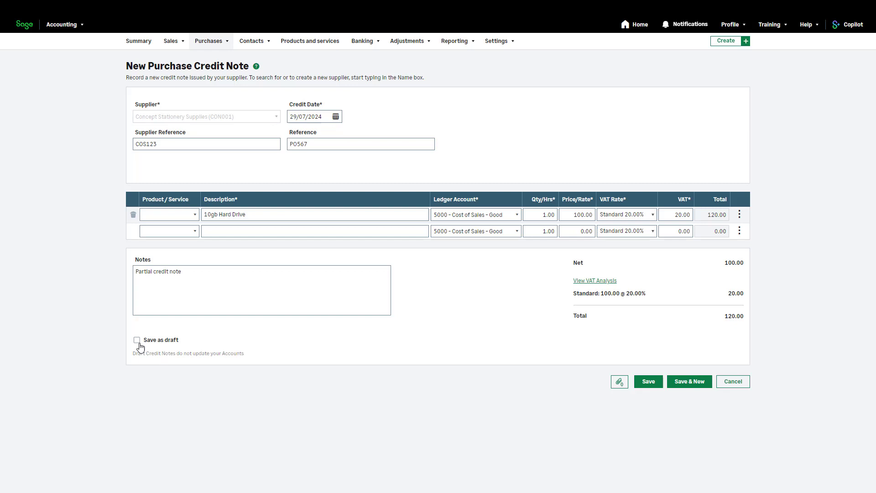
{"action": "left_click", "coordinate": [136, 342]}
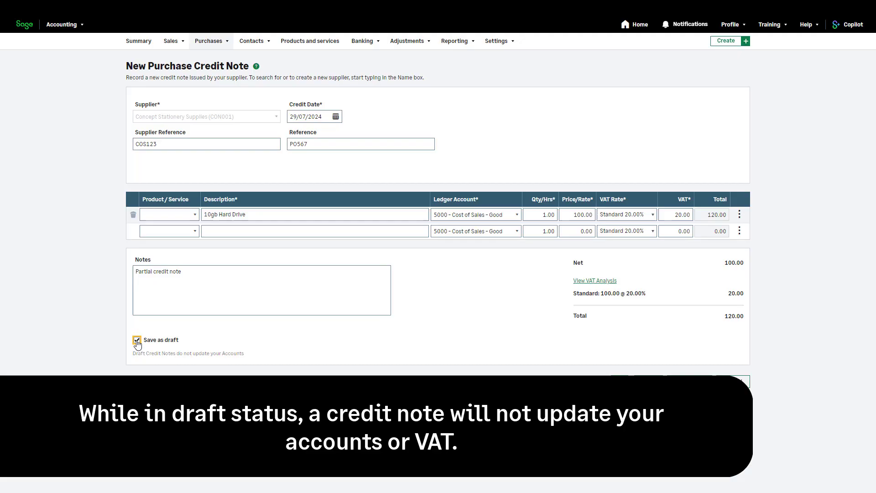
Untick Save as draft and review the 100.00 net, 20.00 VAT analysis.
{"action": "left_click", "coordinate": [137, 342]}
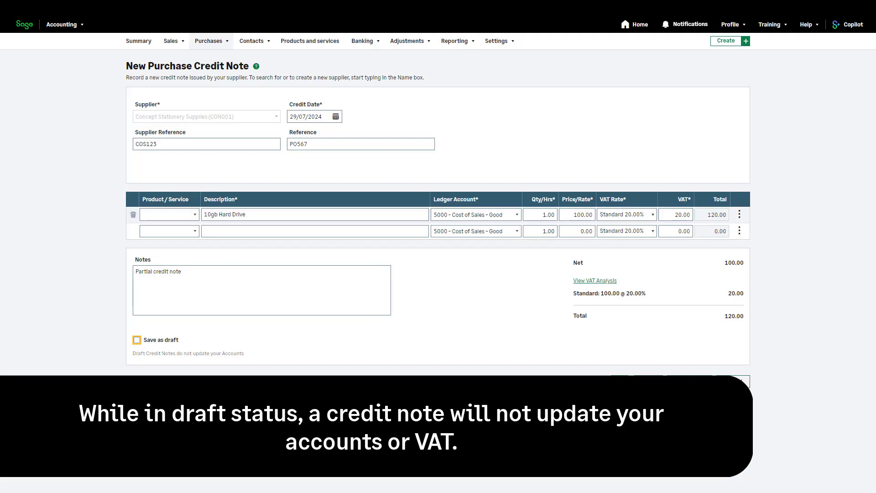
{"action": "left_click", "coordinate": [580, 281]}
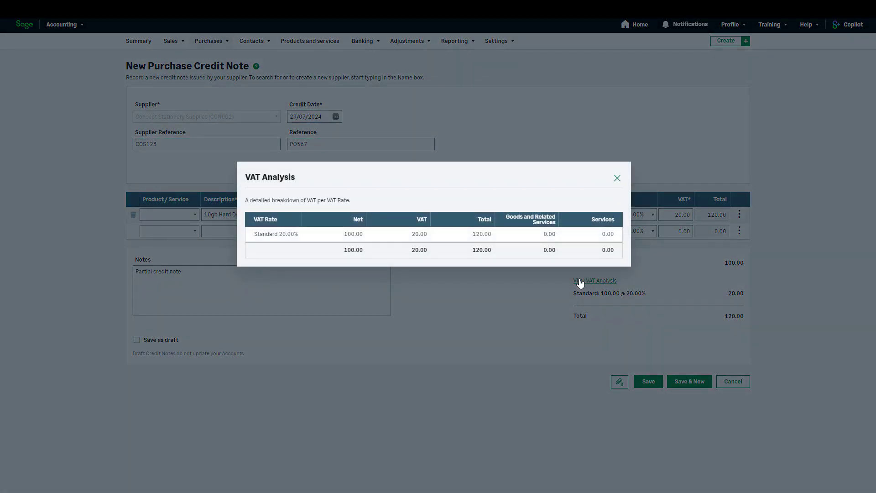
{"action": "left_click", "coordinate": [617, 178]}
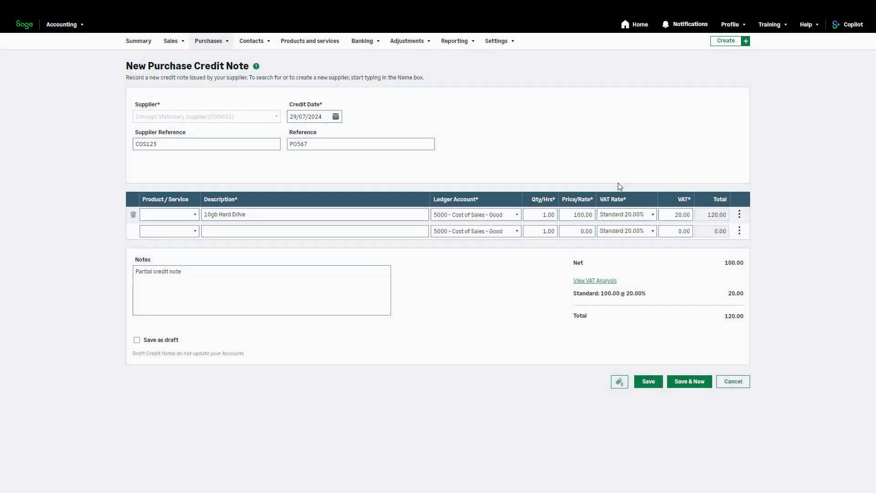
{"action": "left_click", "coordinate": [623, 386]}
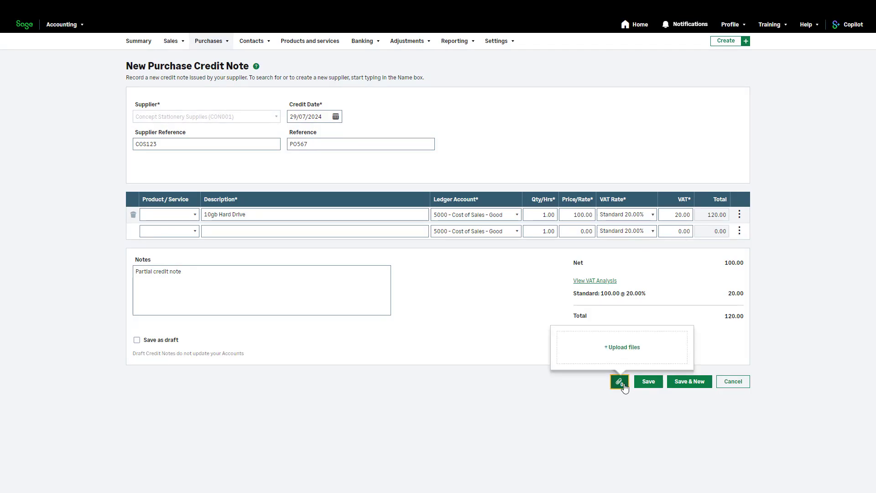
{"action": "left_click", "coordinate": [664, 413]}
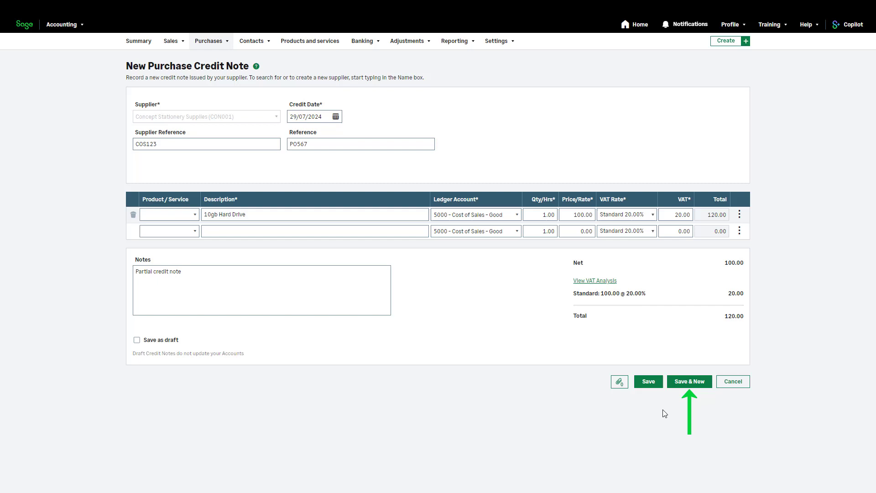
Save the 120.00 Concept Stationery Supplies credit note.
{"action": "left_click", "coordinate": [652, 384]}
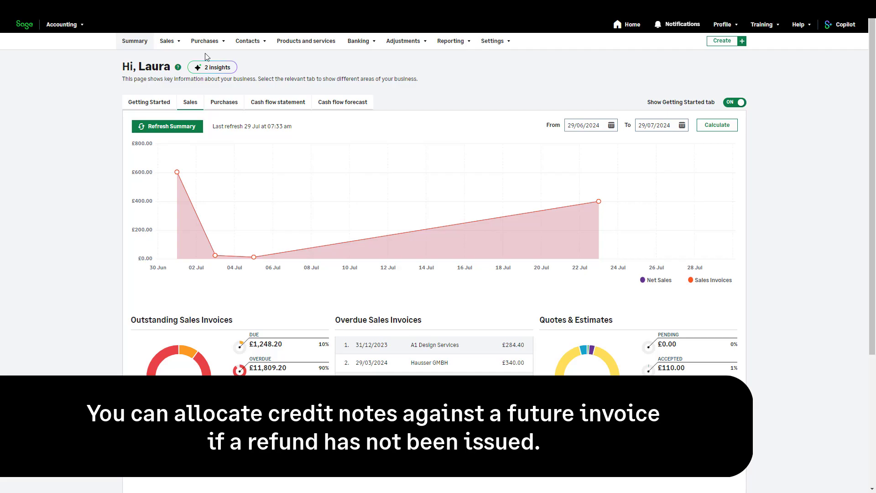
Start a new purchase credit note with McNally Computer Supplies as supplier.
{"action": "mouse_move", "coordinate": [208, 46]}
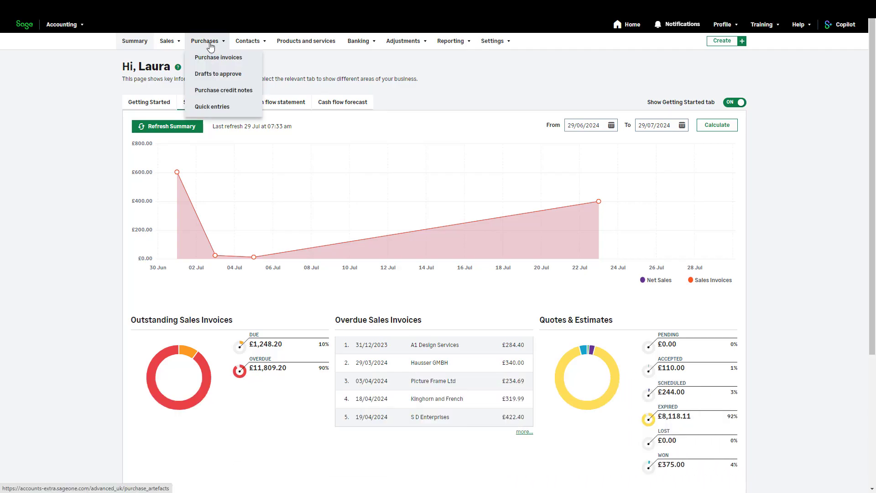
{"action": "left_click", "coordinate": [215, 91]}
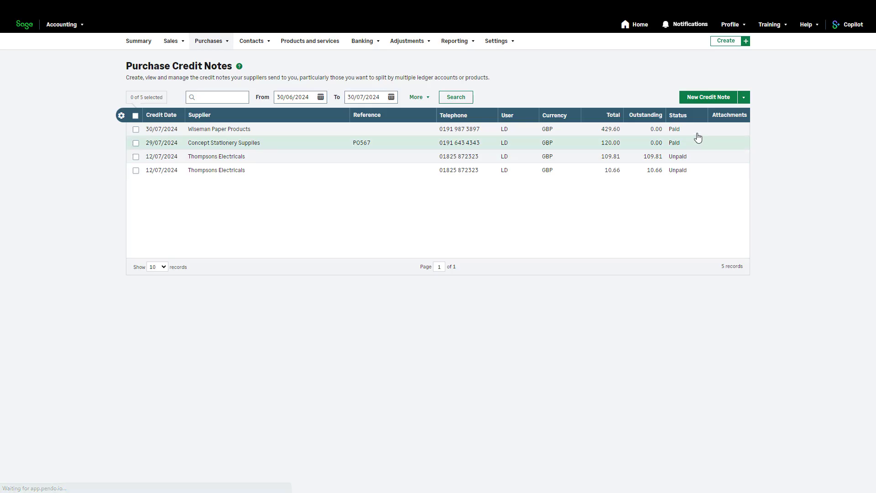
{"action": "left_click", "coordinate": [725, 99]}
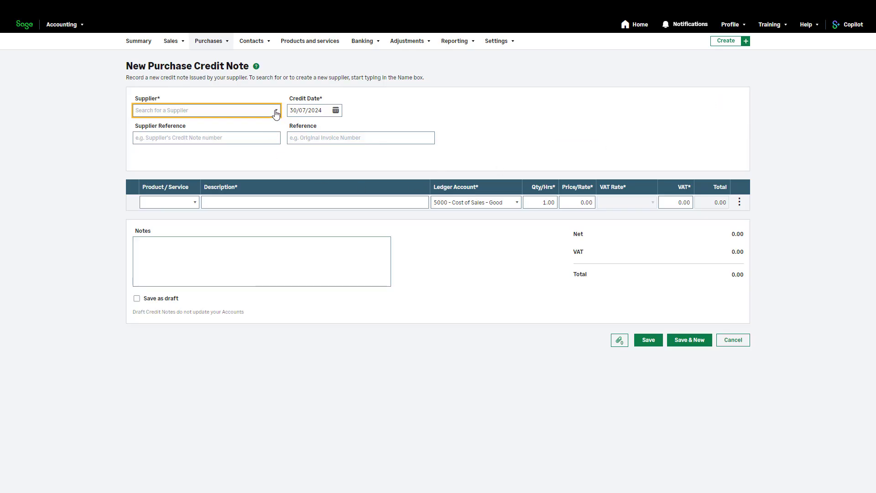
{"action": "left_click", "coordinate": [276, 113]}
{"action": "left_click", "coordinate": [269, 144]}
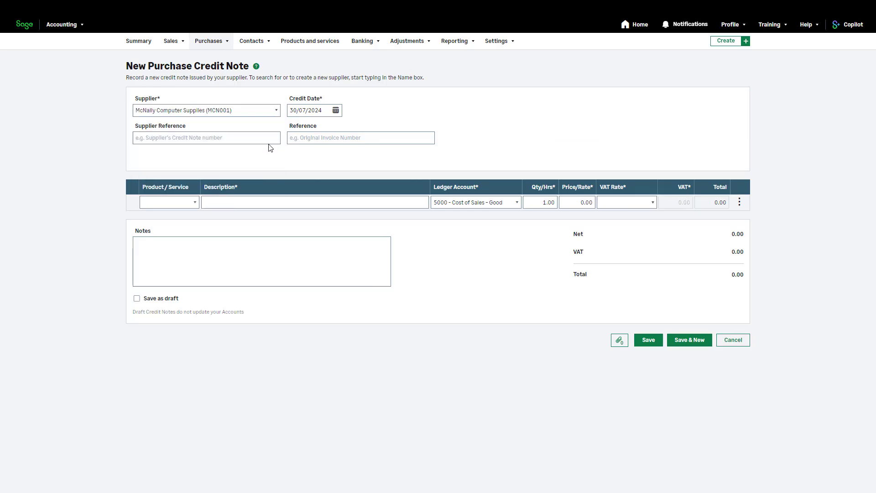
Keep the 30/07/2024 date and enter invoice reference INV123 and supplier reference MCN789.
{"action": "left_click", "coordinate": [335, 111]}
{"action": "left_click", "coordinate": [368, 110]}
{"action": "left_click", "coordinate": [362, 138]}
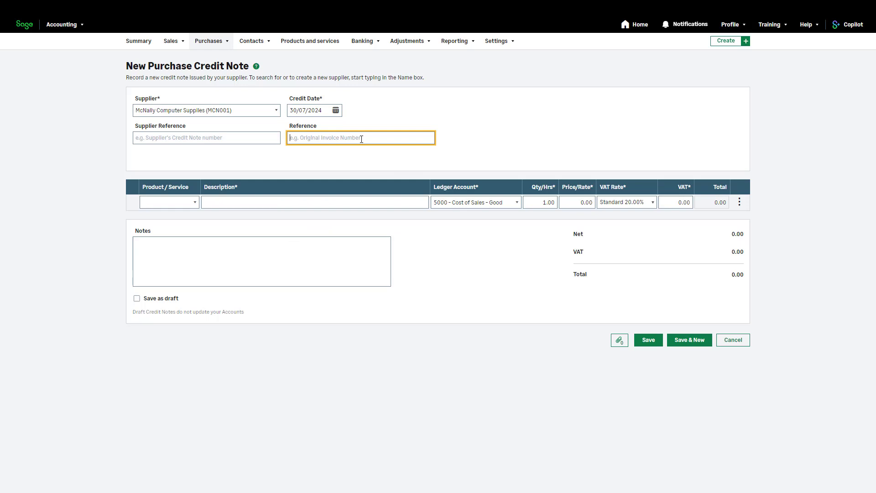
{"action": "type", "text": "INV123"}
{"action": "left_click", "coordinate": [267, 139]}
{"action": "type", "text": "MCN"}
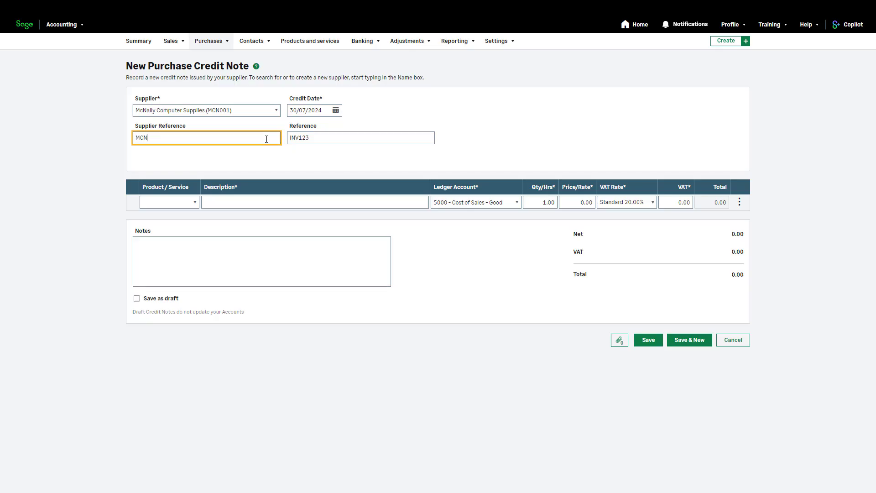
{"action": "type", "text": "789"}
{"action": "left_click", "coordinate": [282, 161]}
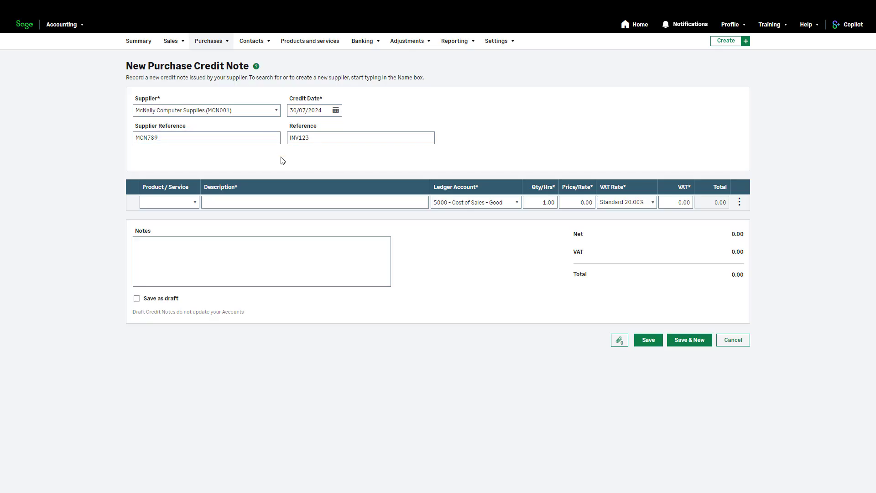
{"action": "left_click", "coordinate": [195, 203]}
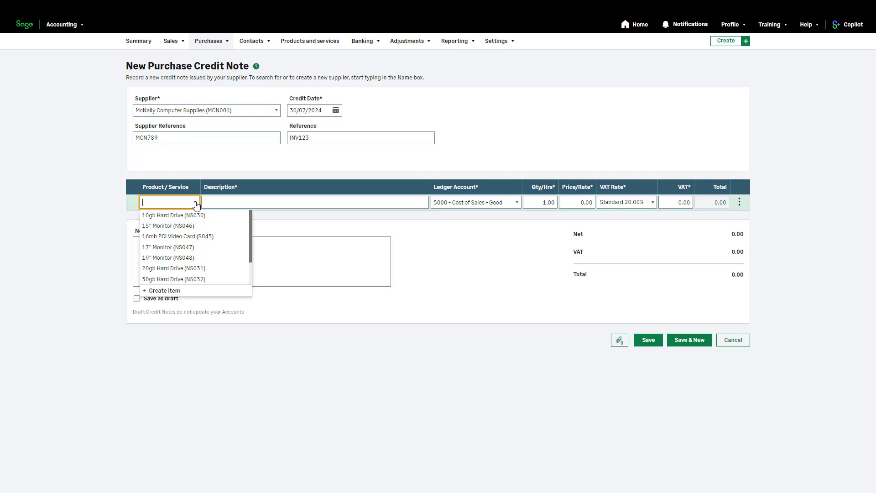
Put 10gb Hard Drive on the first line with a price of 100.00.
{"action": "left_click", "coordinate": [197, 217]}
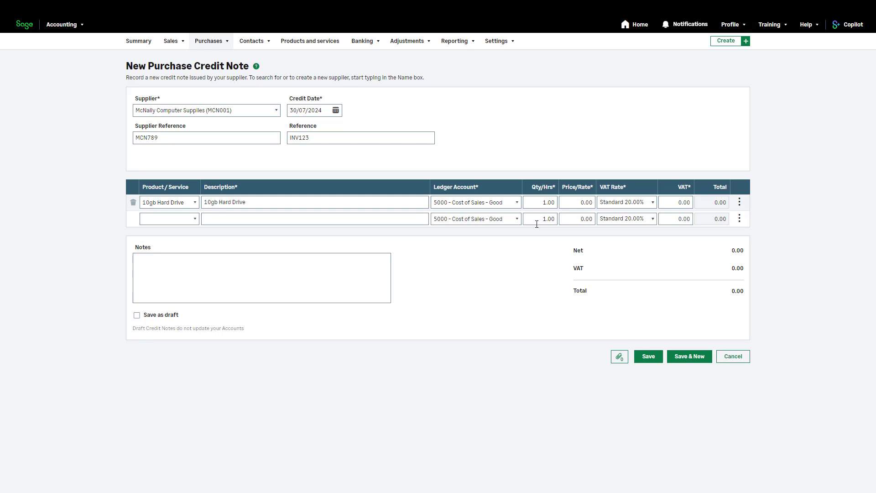
{"action": "left_click", "coordinate": [579, 201]}
{"action": "double_click", "coordinate": [579, 200]}
{"action": "type", "text": "100"}
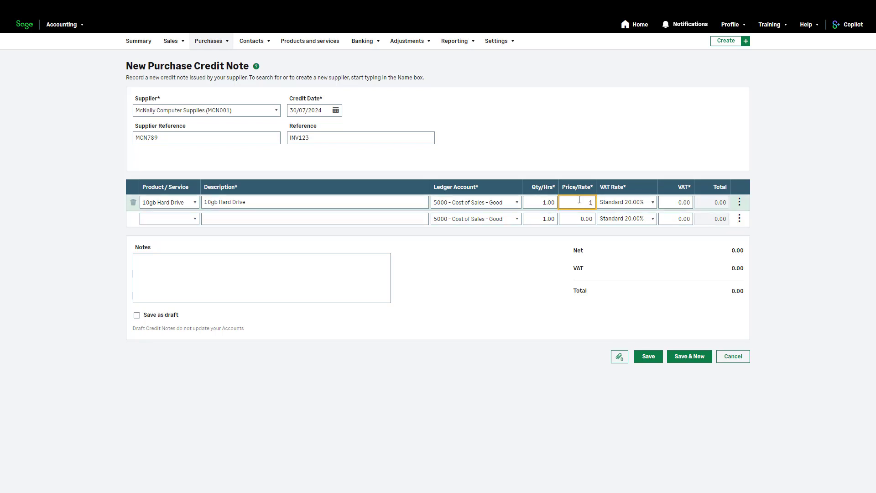
{"action": "left_click", "coordinate": [535, 266]}
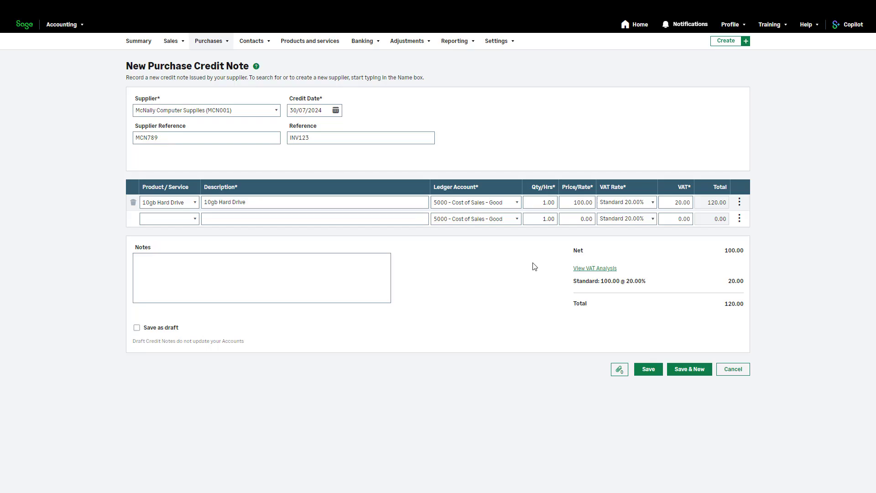
Add a second line described 'Monitor' at 150.00, leaving its cost centre unchanged.
{"action": "left_click", "coordinate": [222, 220]}
{"action": "type", "text": "Monitor"}
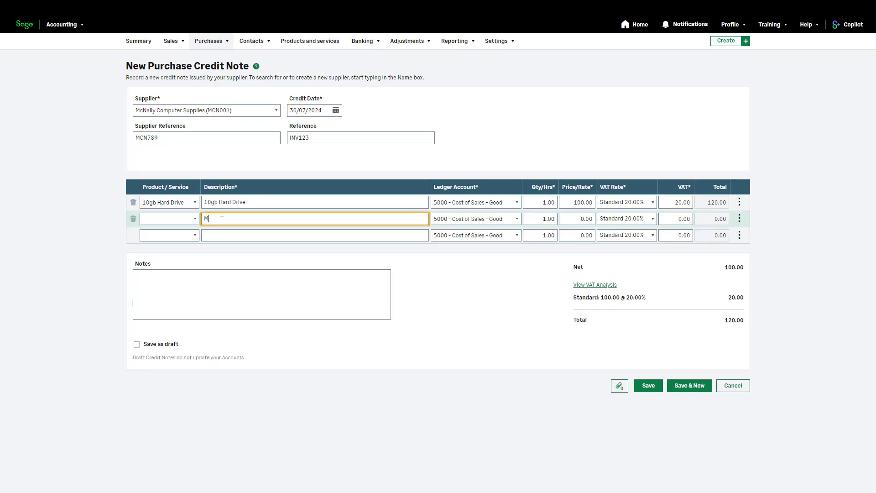
{"action": "left_click", "coordinate": [739, 219]}
{"action": "left_click", "coordinate": [740, 249]}
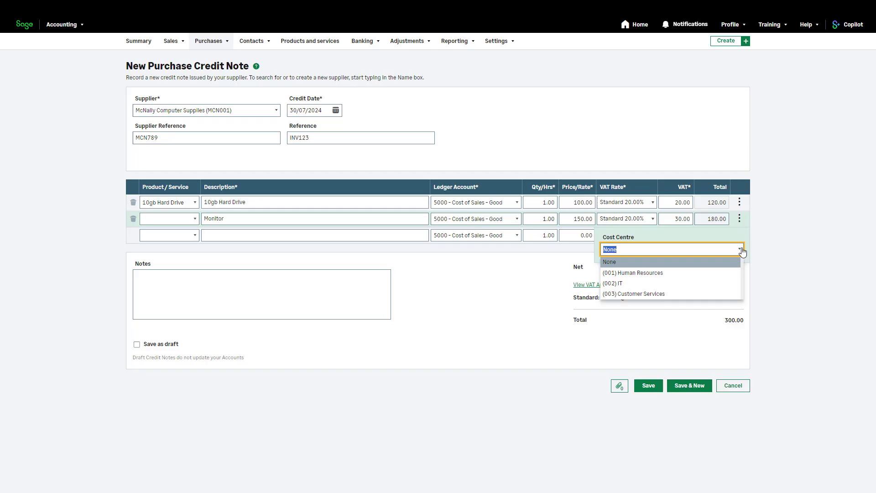
{"action": "left_click", "coordinate": [776, 270]}
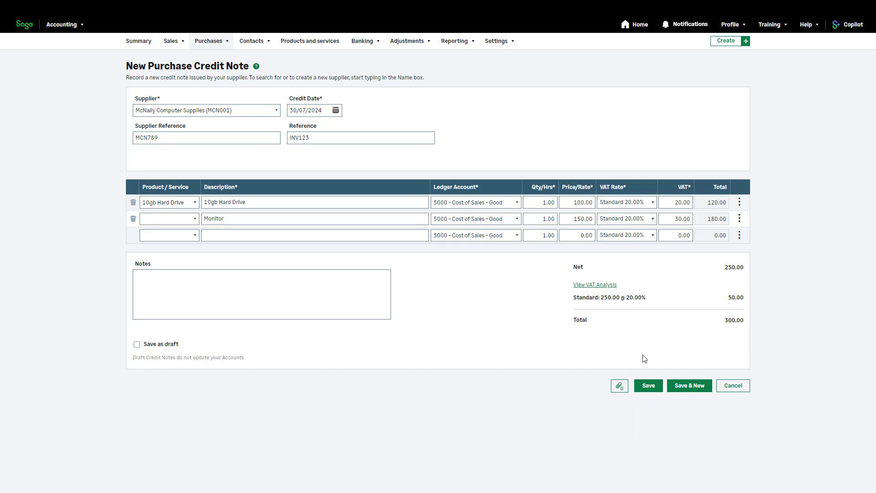
Save the McNally Computer Supplies credit note with £300.00 outstanding.
{"action": "left_click", "coordinate": [649, 386]}
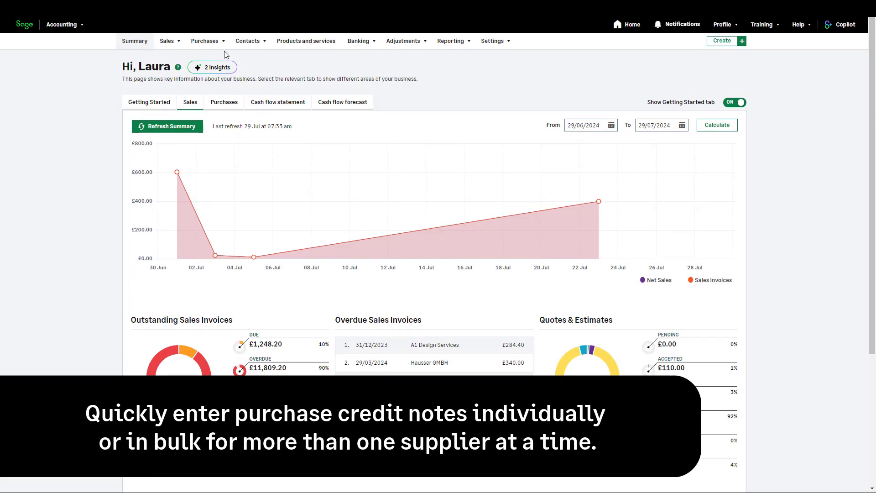
Save a Cr Note quick entry for McNally, reference MET569, 60.00 net (72.00 total).
{"action": "mouse_move", "coordinate": [223, 46]}
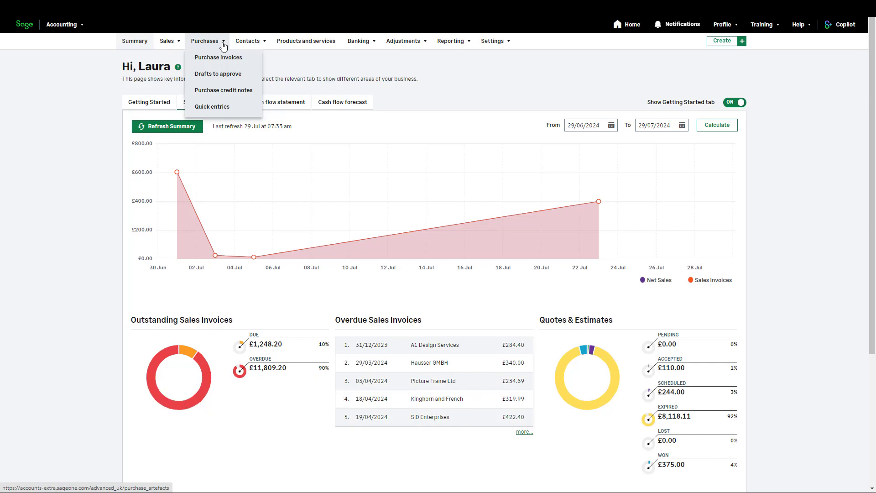
{"action": "left_click", "coordinate": [223, 109]}
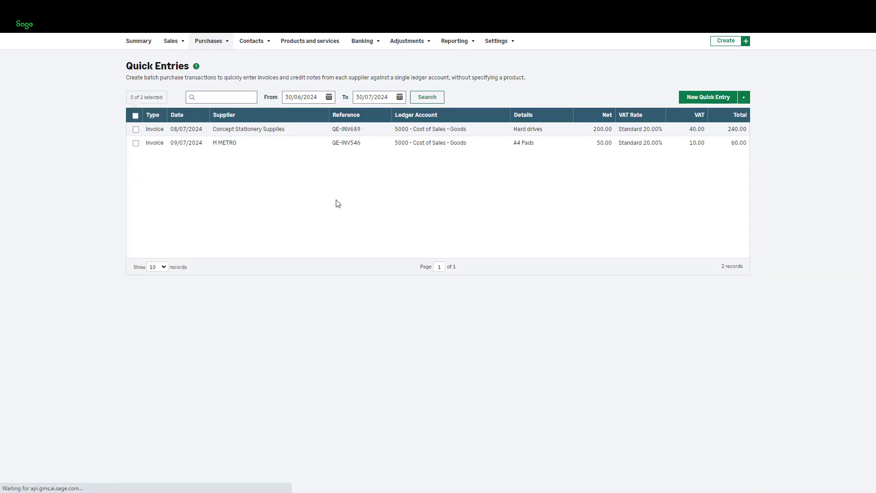
{"action": "left_click", "coordinate": [706, 97]}
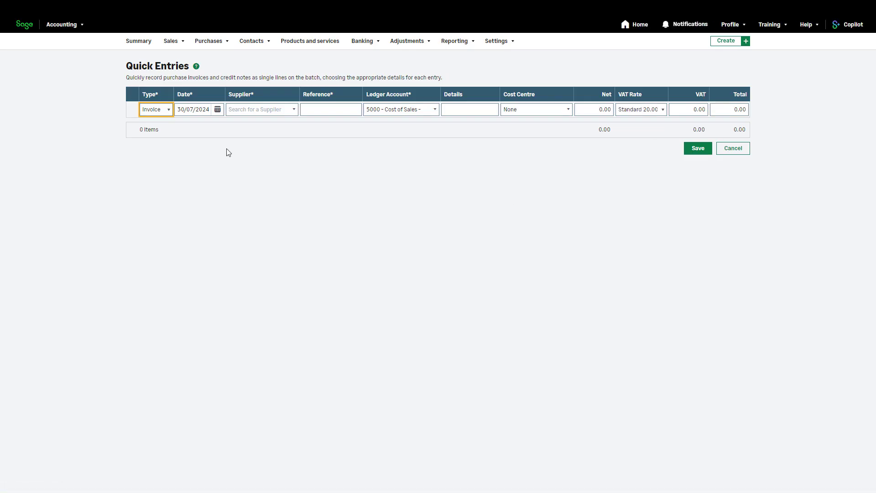
{"action": "left_click", "coordinate": [168, 111]}
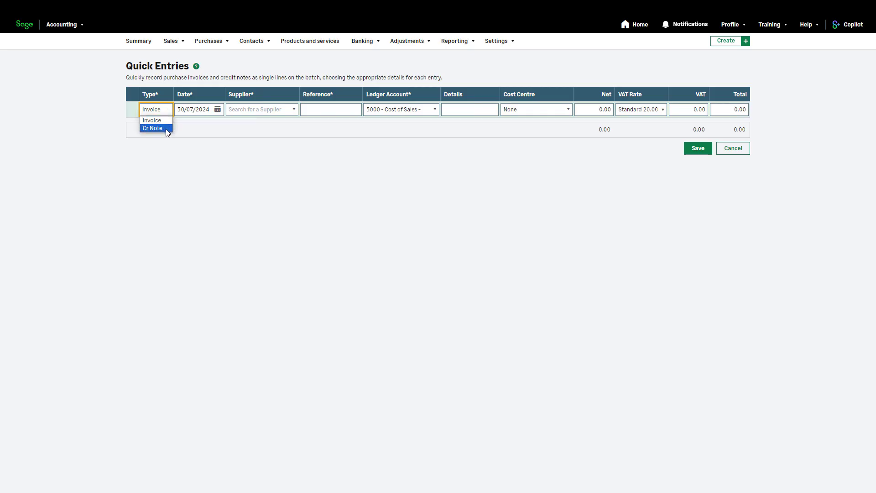
{"action": "left_click", "coordinate": [155, 128]}
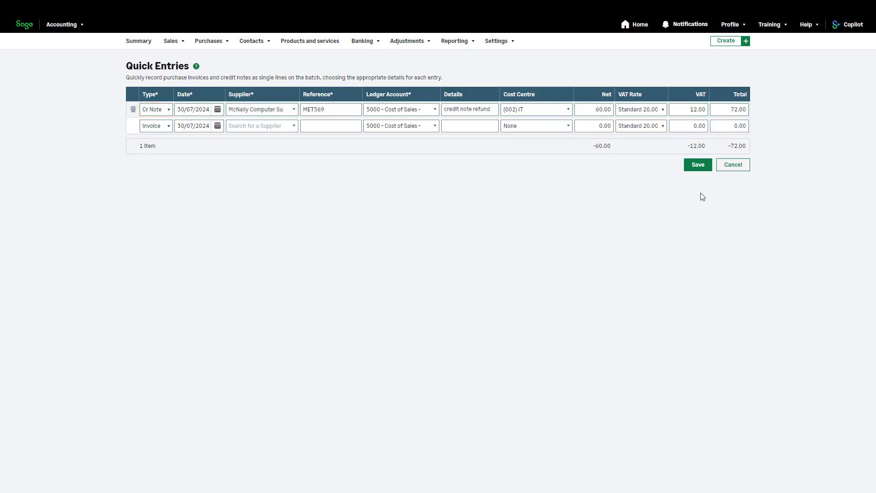
{"action": "left_click", "coordinate": [698, 166]}
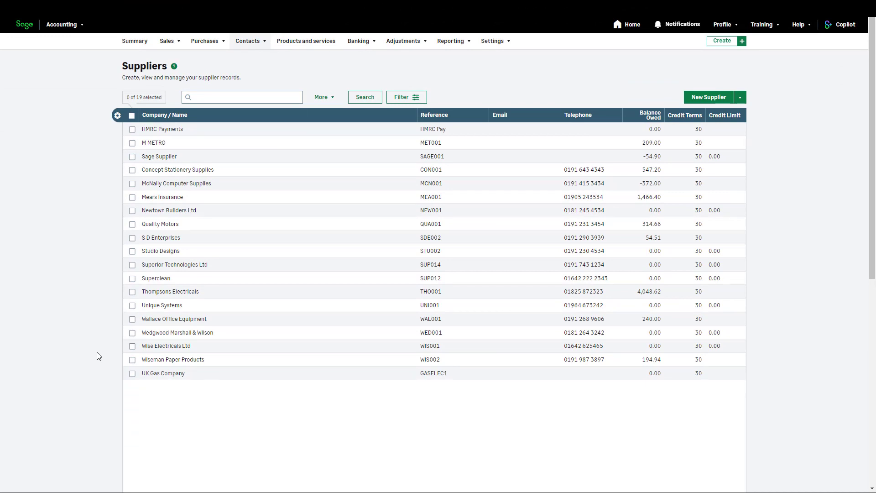
Go to Account Allocation from the Wiseman Paper Products (WIS002) supplier record's Manage options.
{"action": "left_click", "coordinate": [154, 362]}
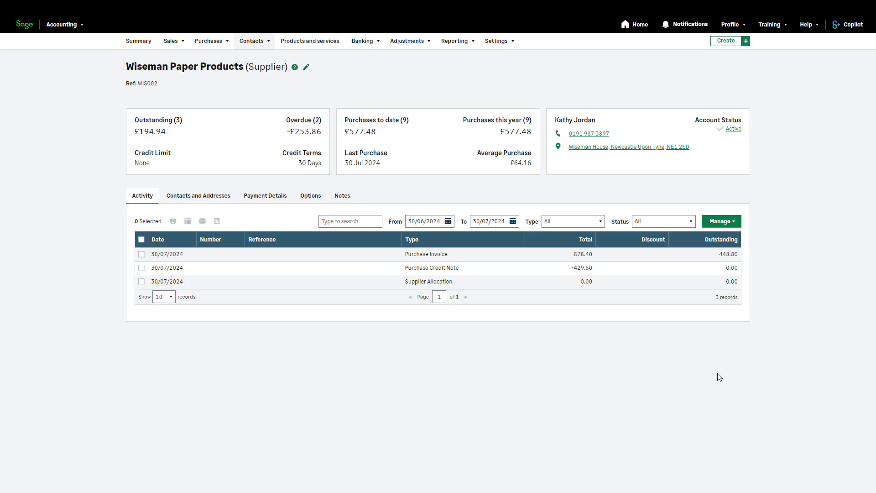
{"action": "left_click", "coordinate": [738, 221]}
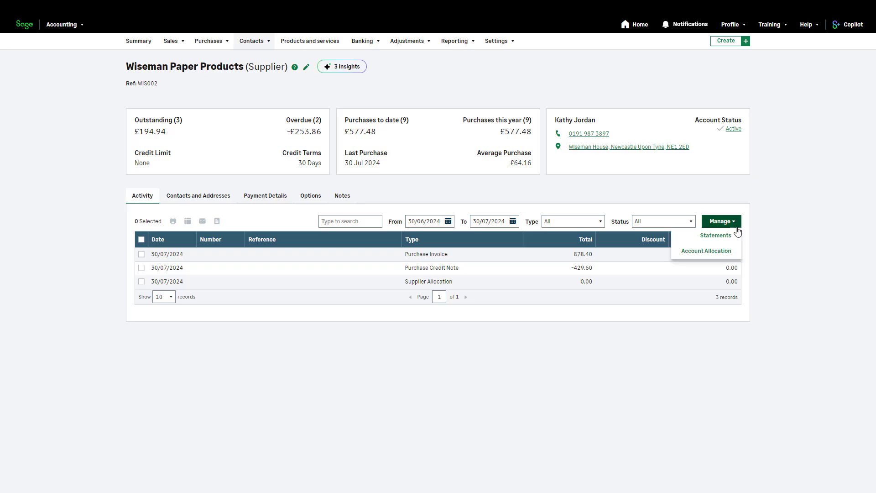
{"action": "left_click", "coordinate": [706, 252]}
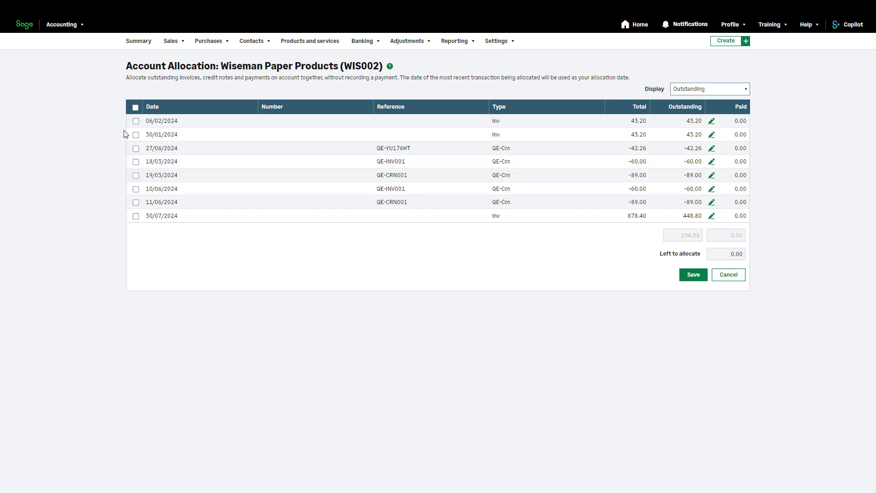
Tick the 30/01/2024 invoice (43.20) and the 27/06/2024 QE-YU176HT credit note (-42.26).
{"action": "left_click", "coordinate": [135, 134]}
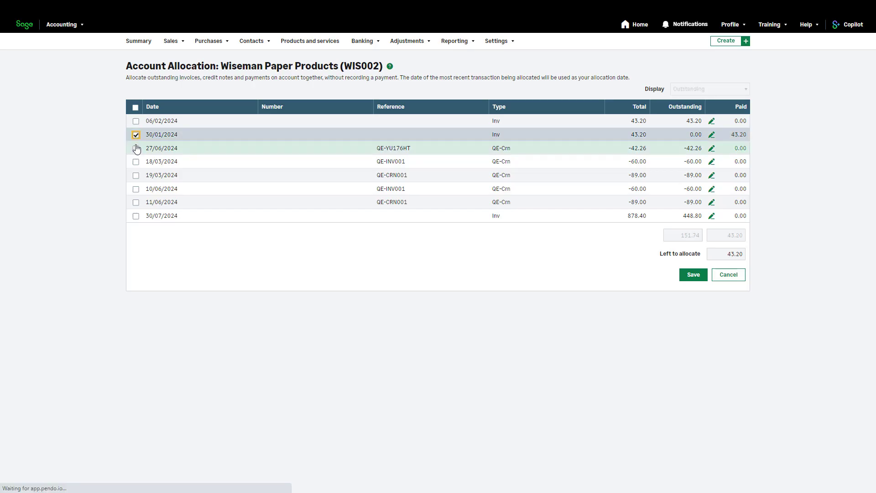
{"action": "left_click", "coordinate": [135, 149]}
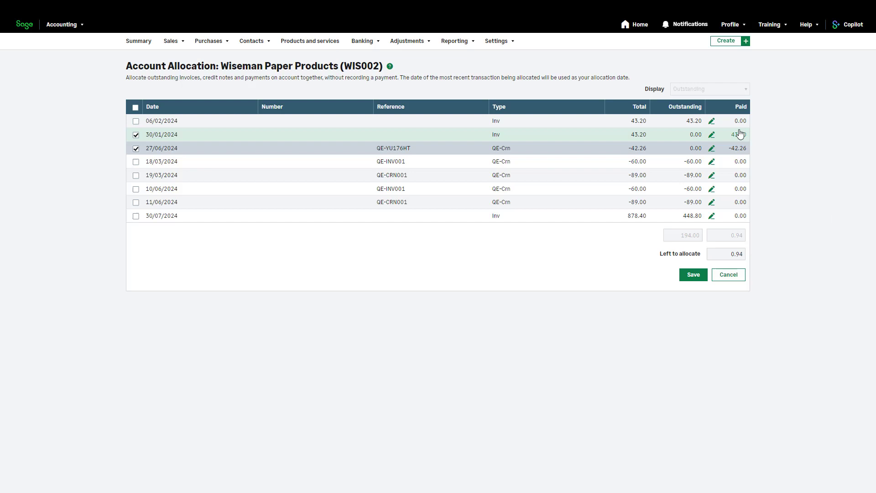
Set the 30/01/2024 invoice's amount to pay to 42.26, apply it, and save the allocation.
{"action": "left_click", "coordinate": [712, 134]}
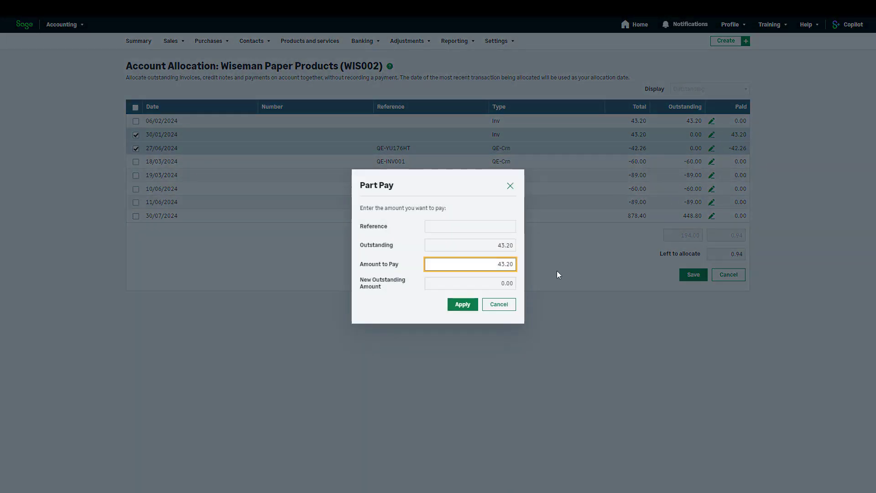
{"action": "left_click_drag", "start_coordinate": [496, 265], "coordinate": [536, 265]}
{"action": "type", "text": "42.26"}
{"action": "left_click", "coordinate": [412, 306]}
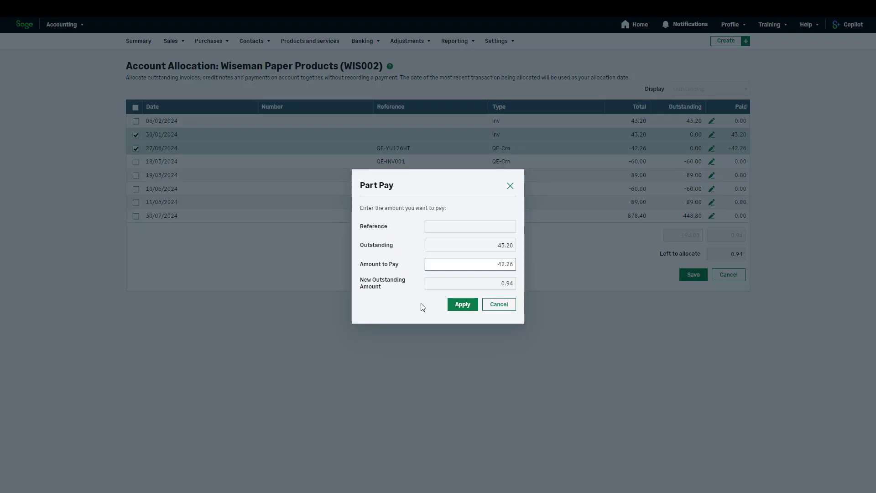
{"action": "left_click", "coordinate": [460, 305]}
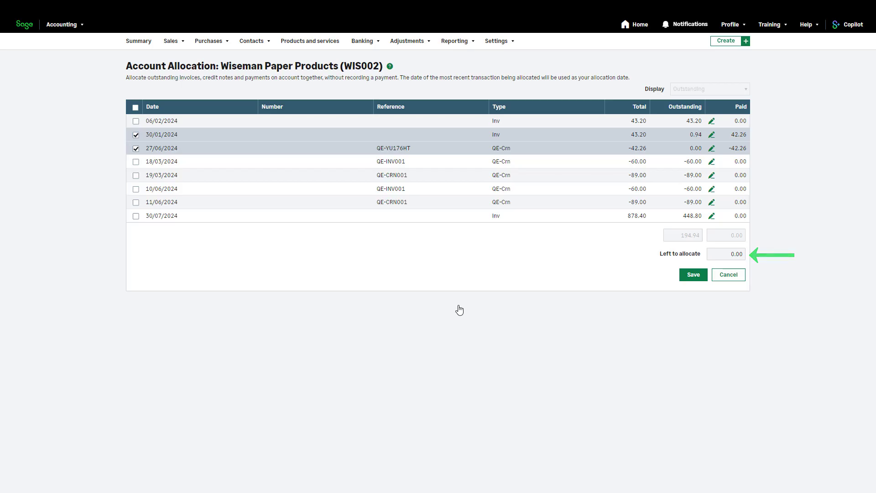
{"action": "left_click", "coordinate": [693, 275]}
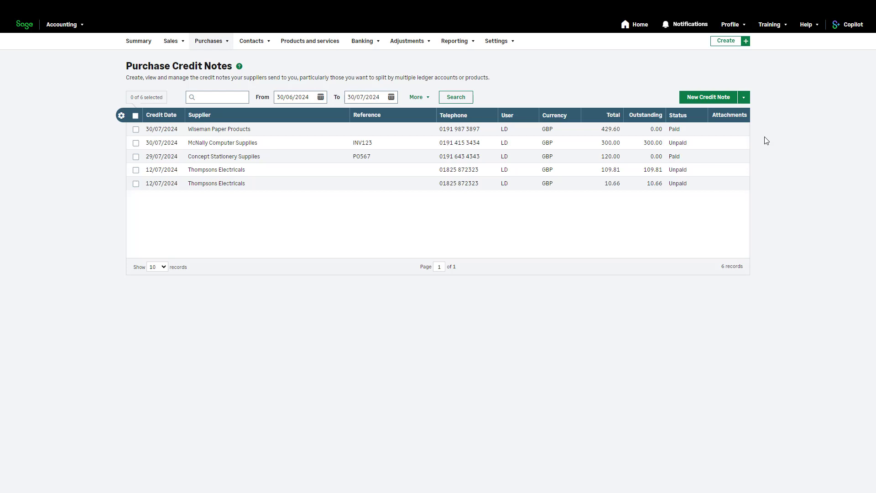
Open McNally Computer Supplies' £300.00 credit note, bring up Record Refund, then close it unsaved.
{"action": "left_click", "coordinate": [728, 146]}
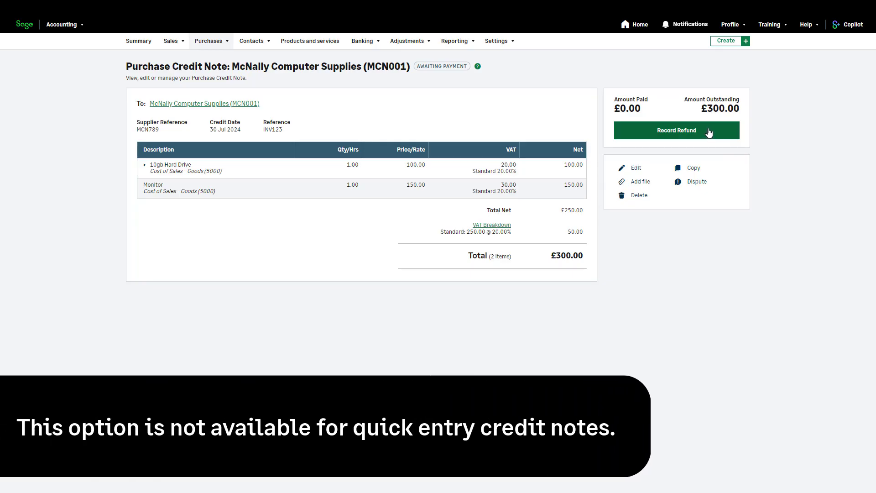
{"action": "left_click", "coordinate": [709, 132]}
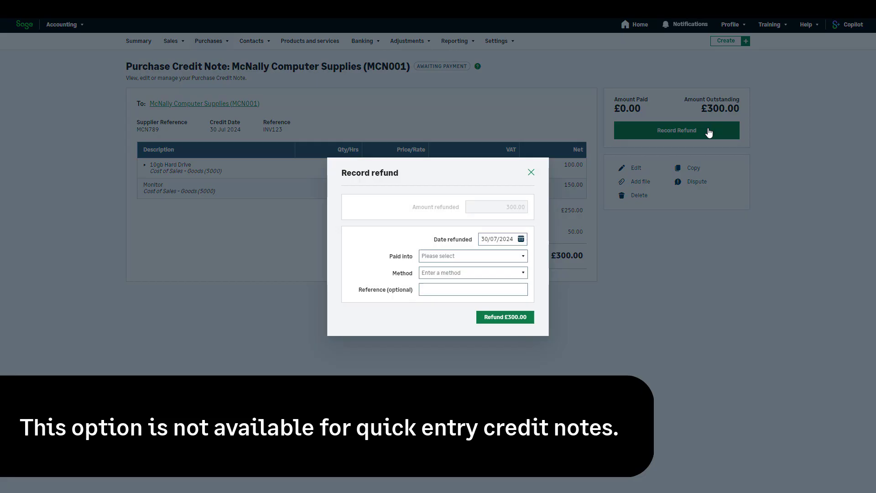
{"action": "left_click", "coordinate": [530, 173]}
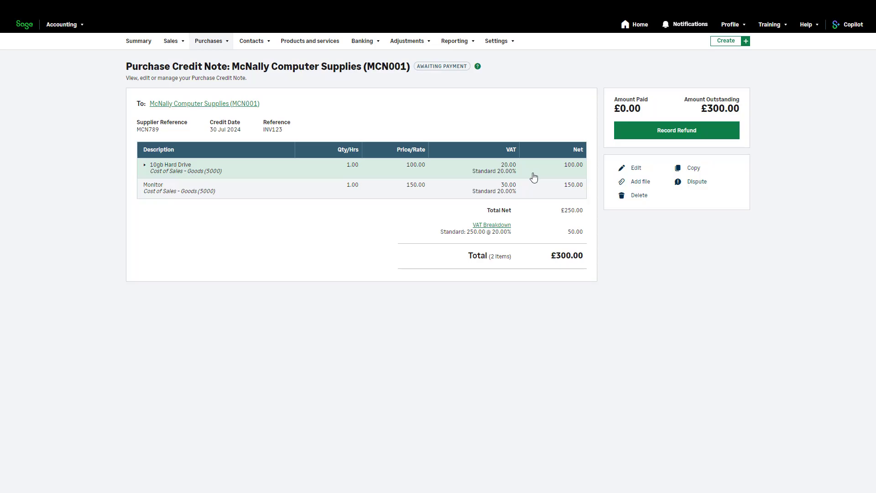